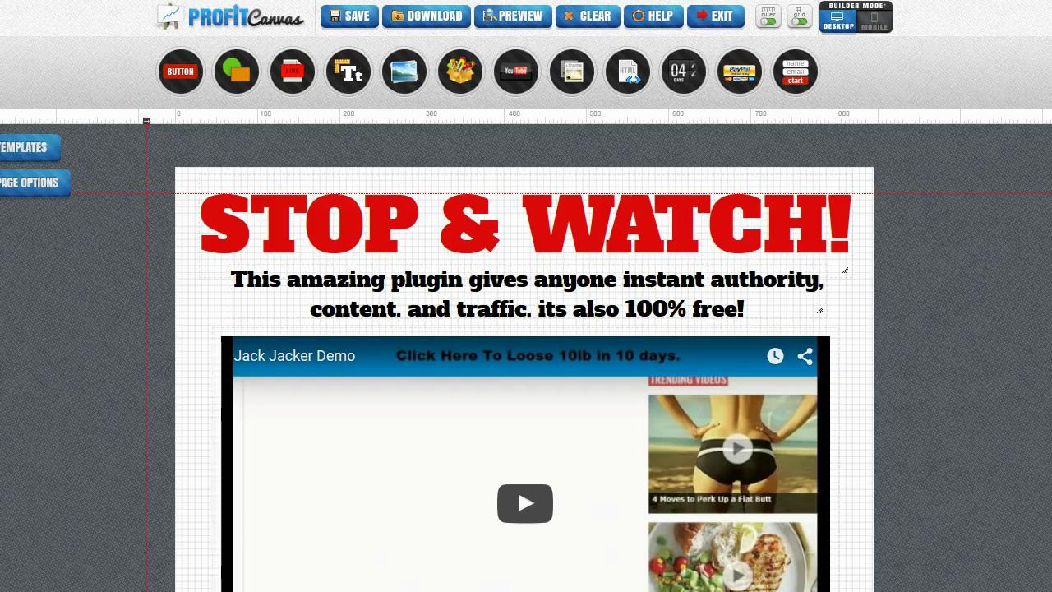
Select the video embed on the promo page and scroll around it.
click(164, 438)
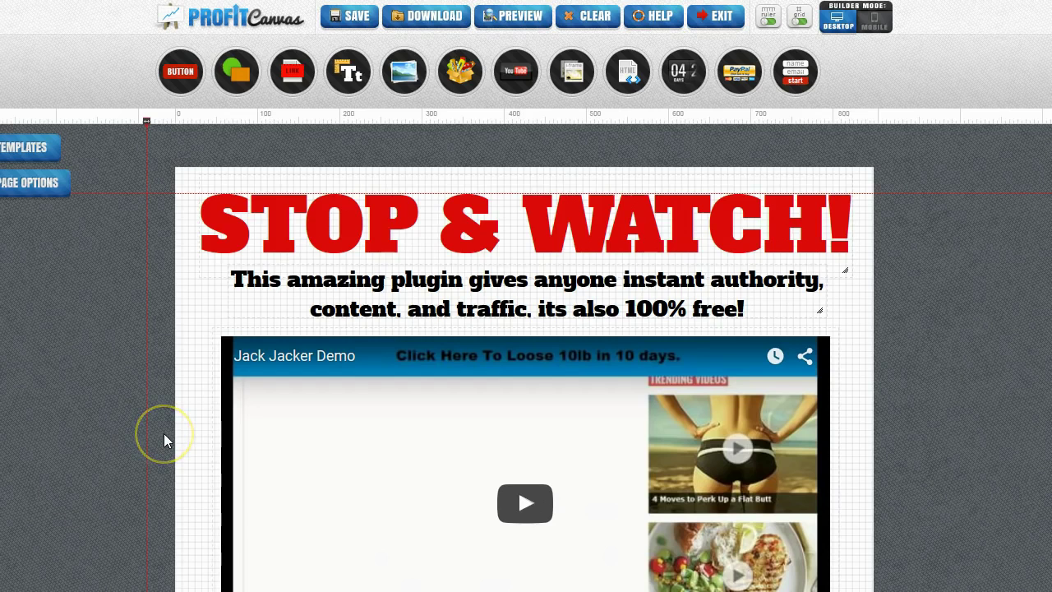
click(422, 395)
click(806, 356)
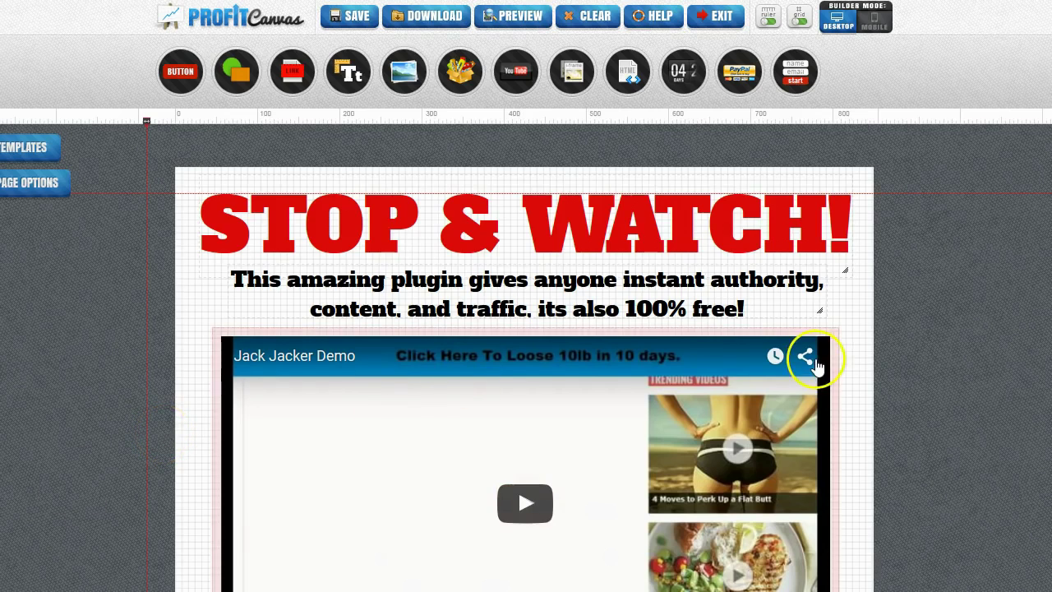
scroll(810, 370, down, 5)
scroll(809, 370, up, 5)
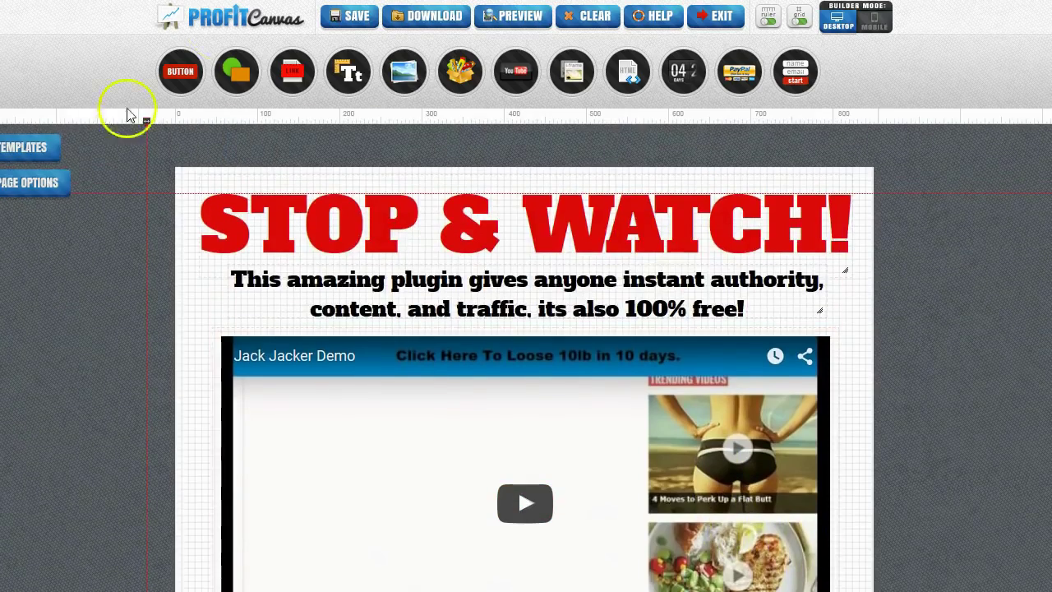
Look through the templates gallery and the STOP & WATCH! headline settings, closing both unchanged.
click(37, 148)
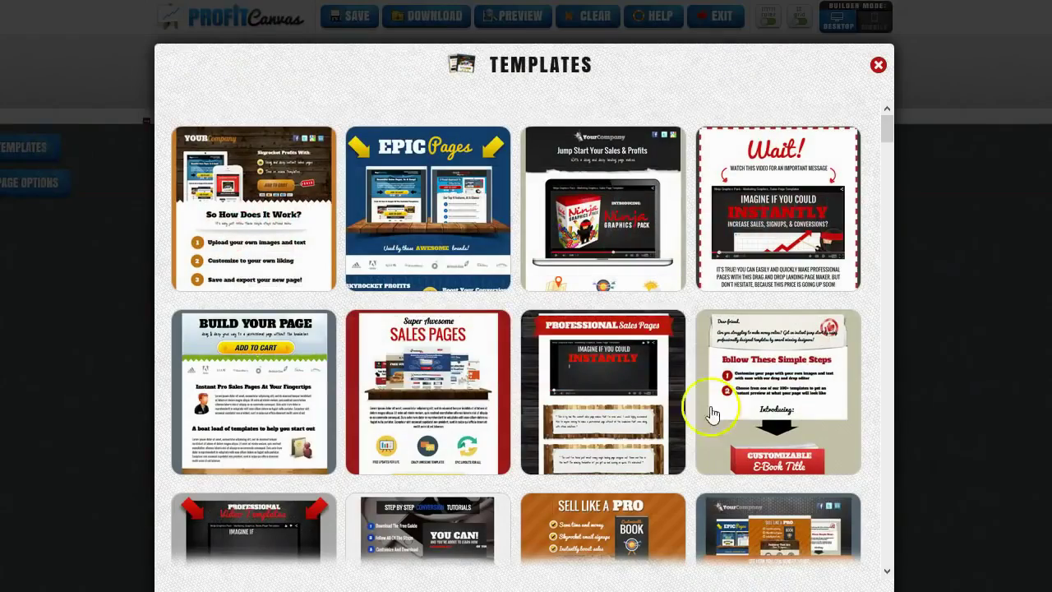
click(877, 65)
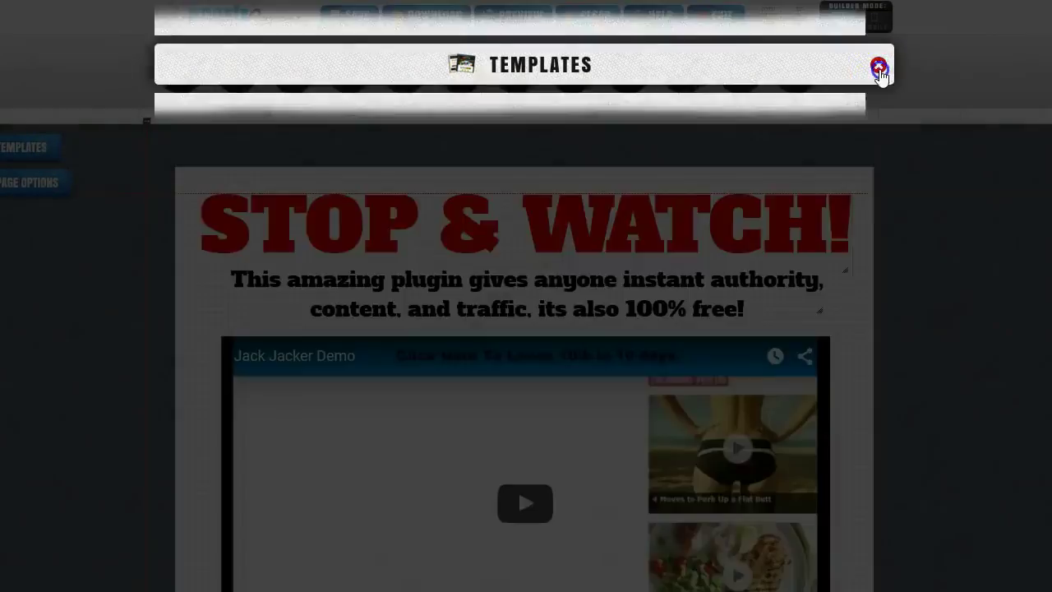
double_click(599, 231)
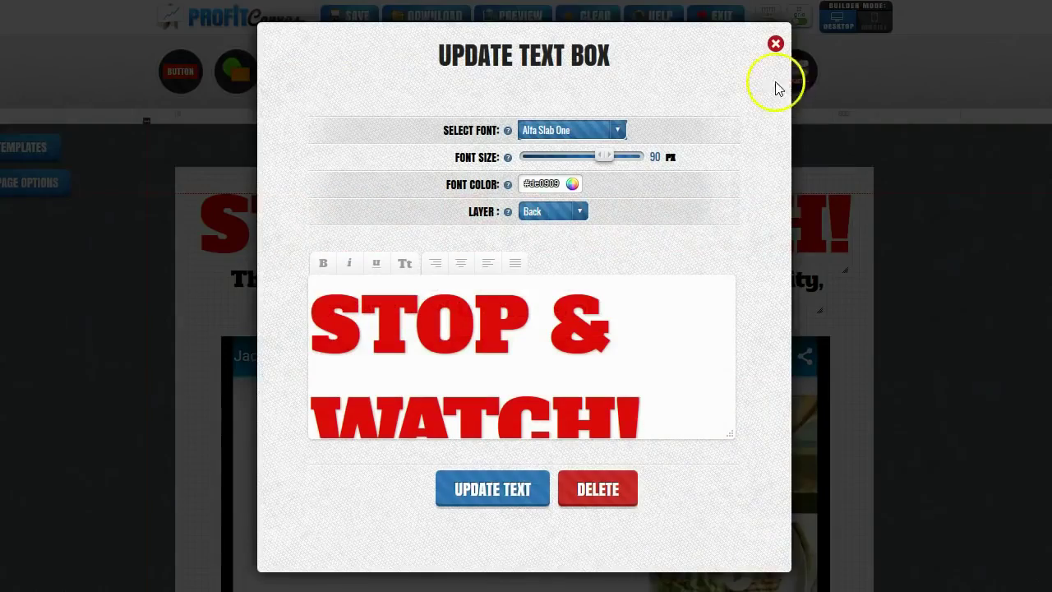
click(774, 46)
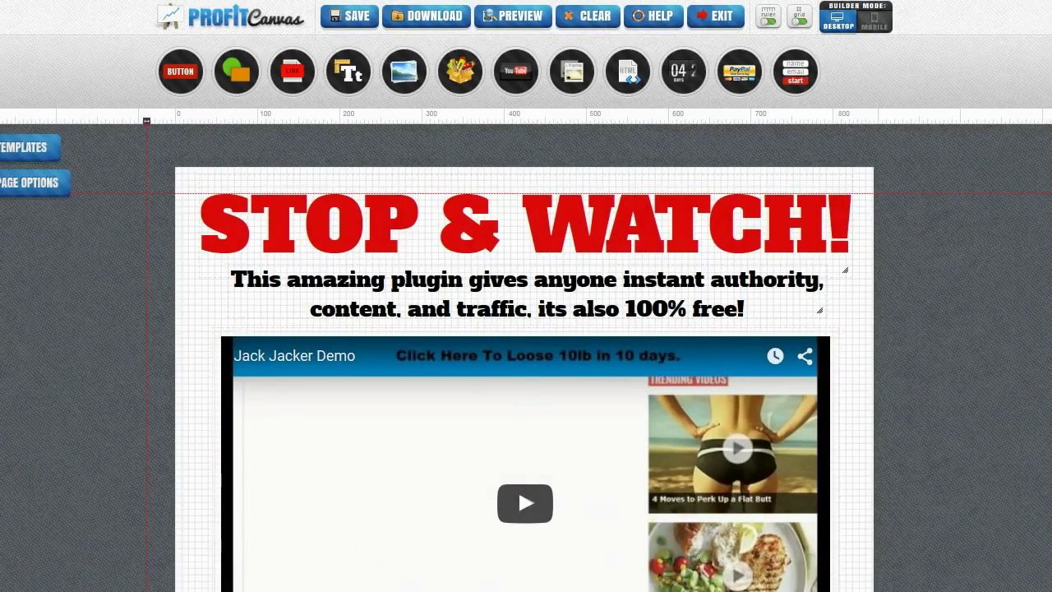
Scroll through the page, selecting the paragraph under the headline and then the video embed.
scroll(967, 354, down, 3)
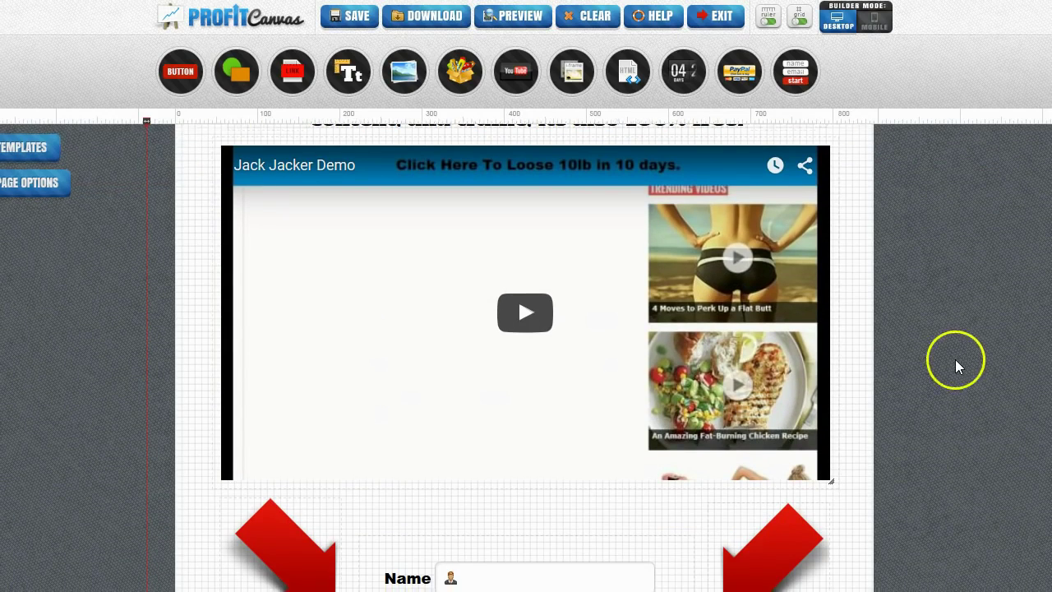
scroll(955, 359, down, 3)
scroll(943, 366, up, 6)
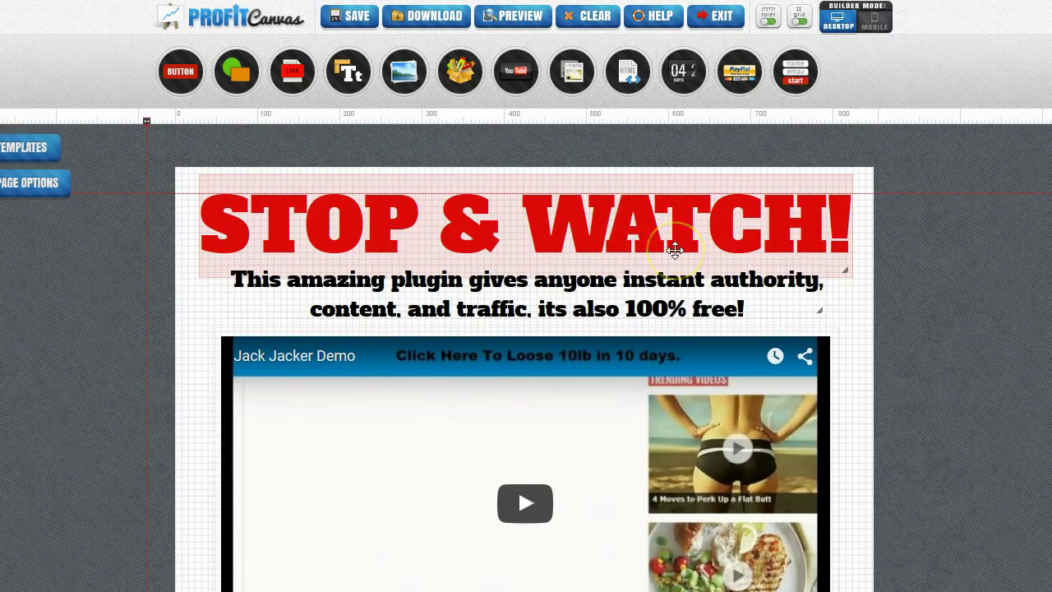
click(470, 287)
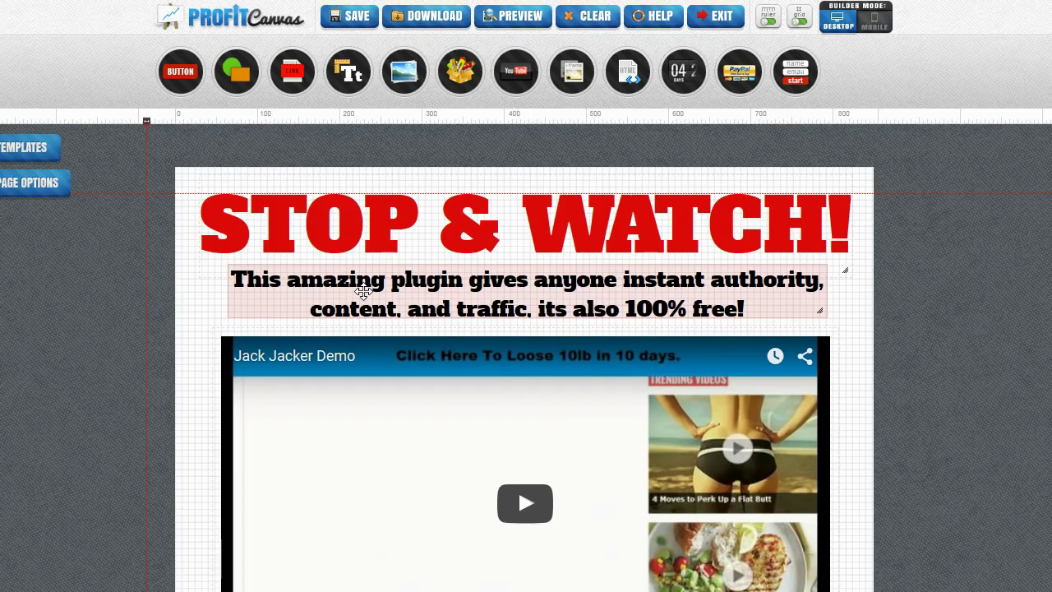
click(477, 404)
scroll(477, 404, down, 3)
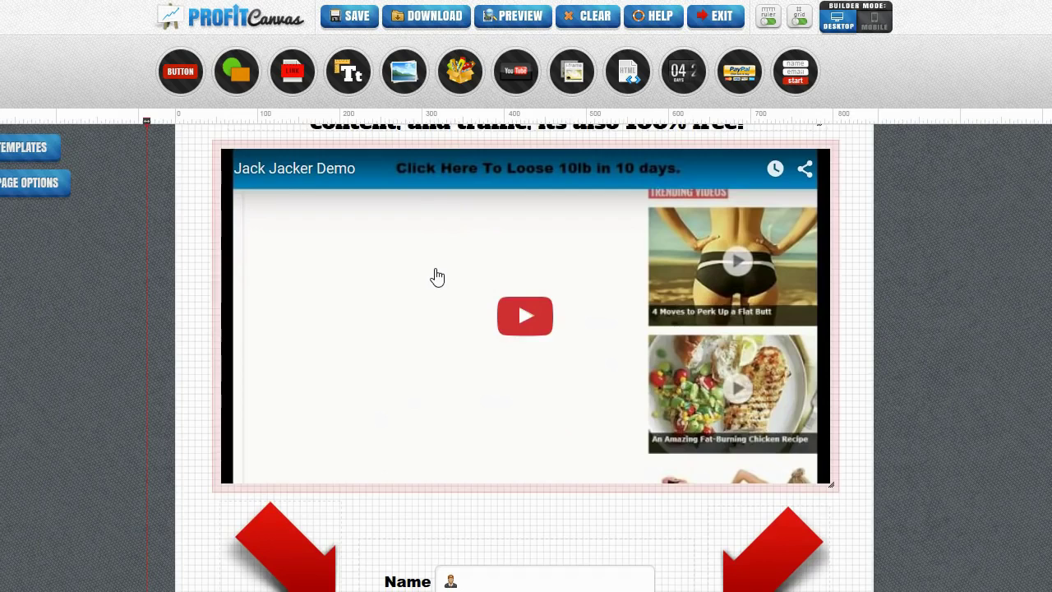
scroll(442, 261, down, 1)
scroll(442, 261, down, 4)
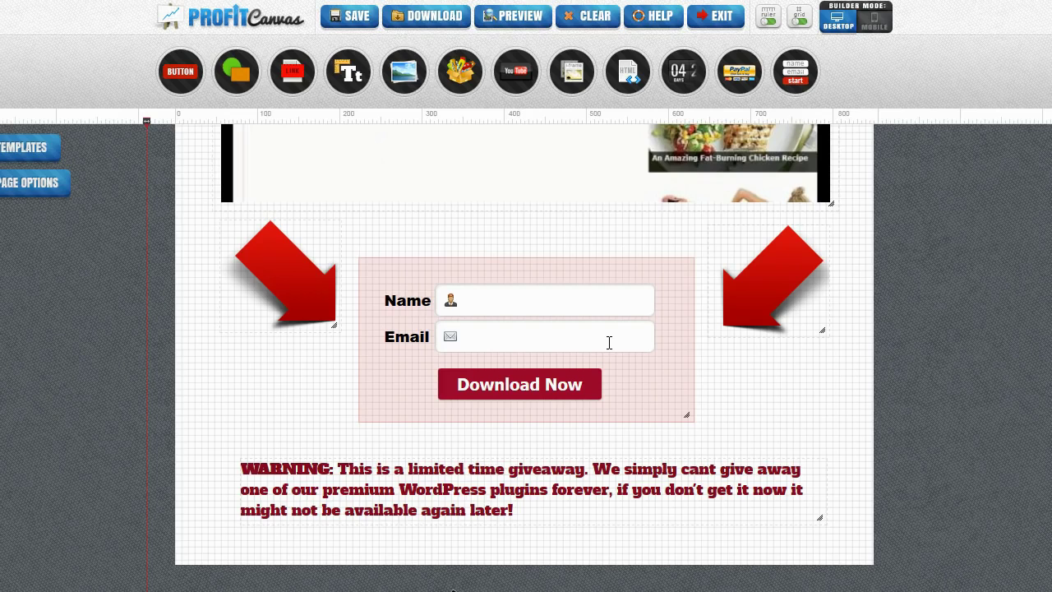
Select and deselect the WARNING text block, then go back up to the video embed.
click(347, 481)
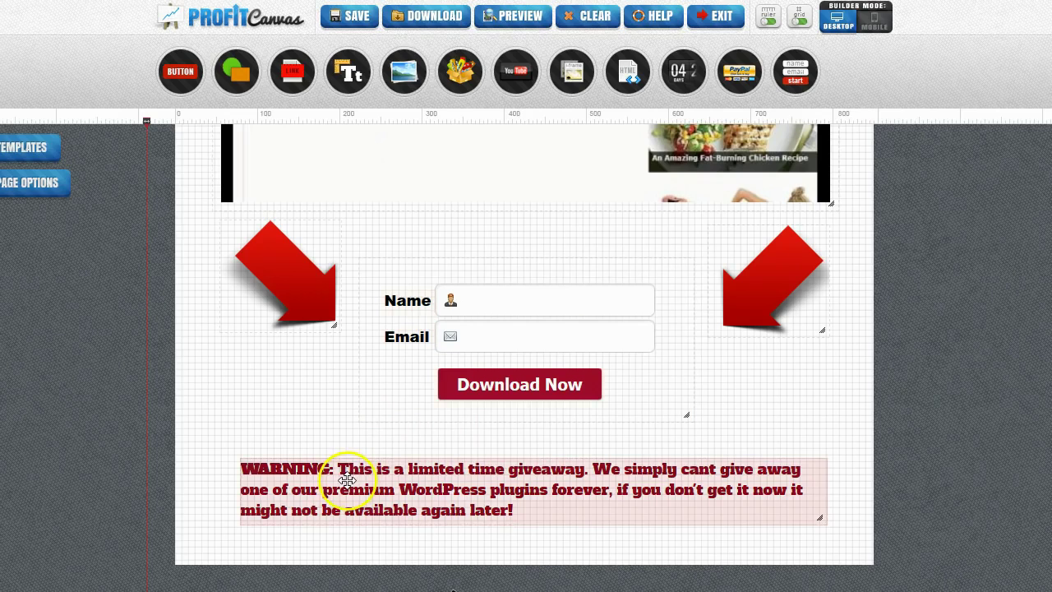
click(405, 489)
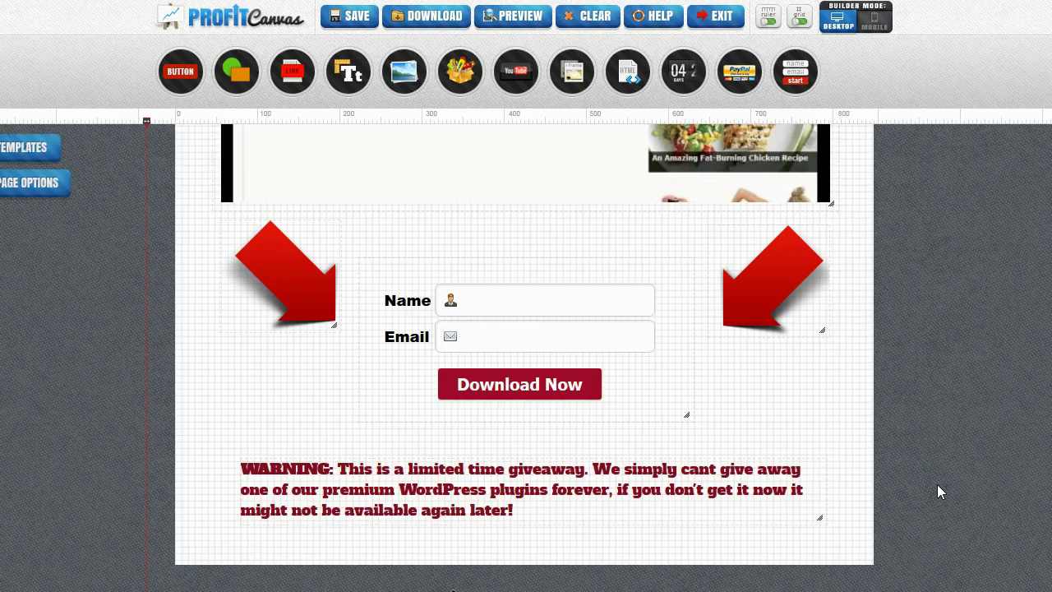
scroll(938, 485, up, 1)
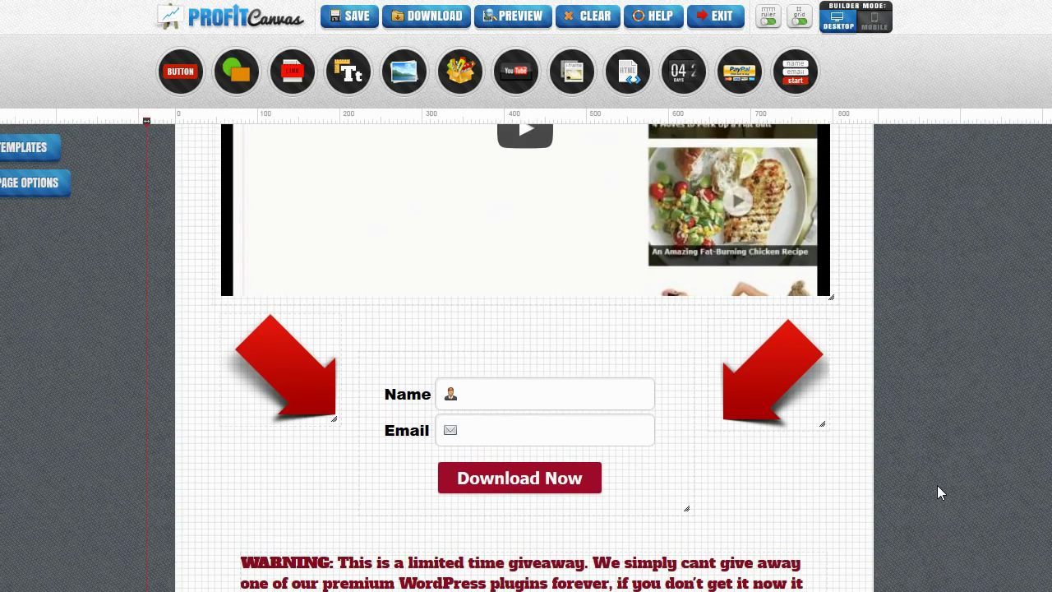
scroll(936, 485, up, 3)
click(492, 283)
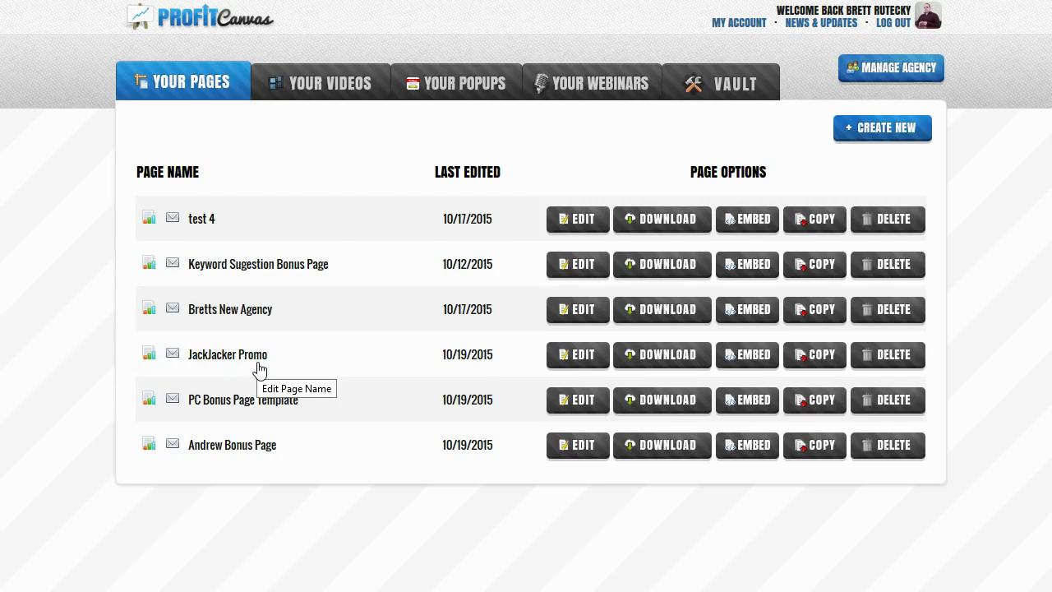
Check the JackJacker Promo 7-day hit report (464 total, 324 unique hits), then close it.
click(149, 354)
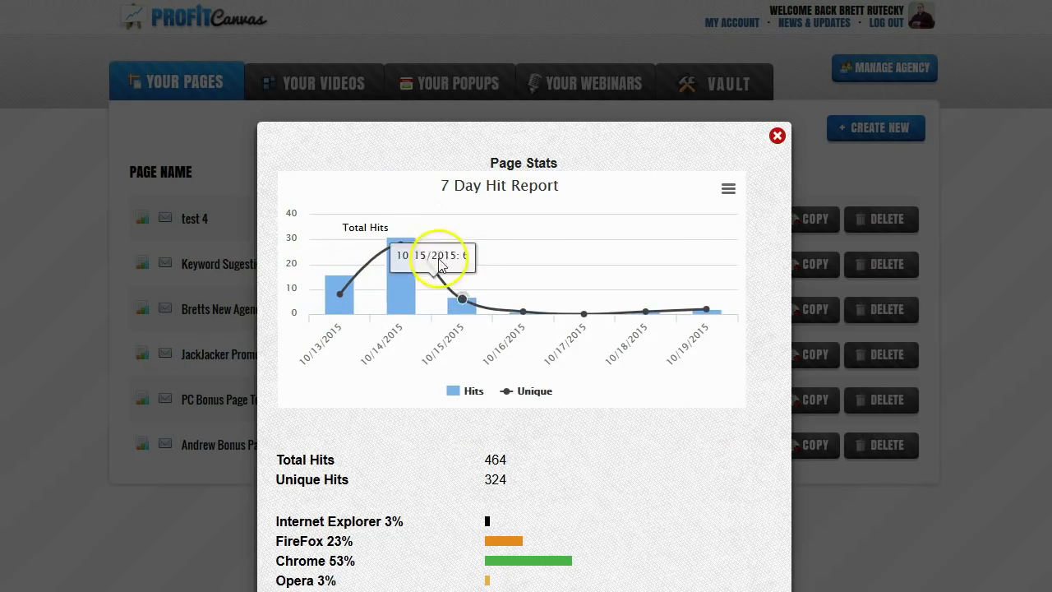
mouse_move(713, 306)
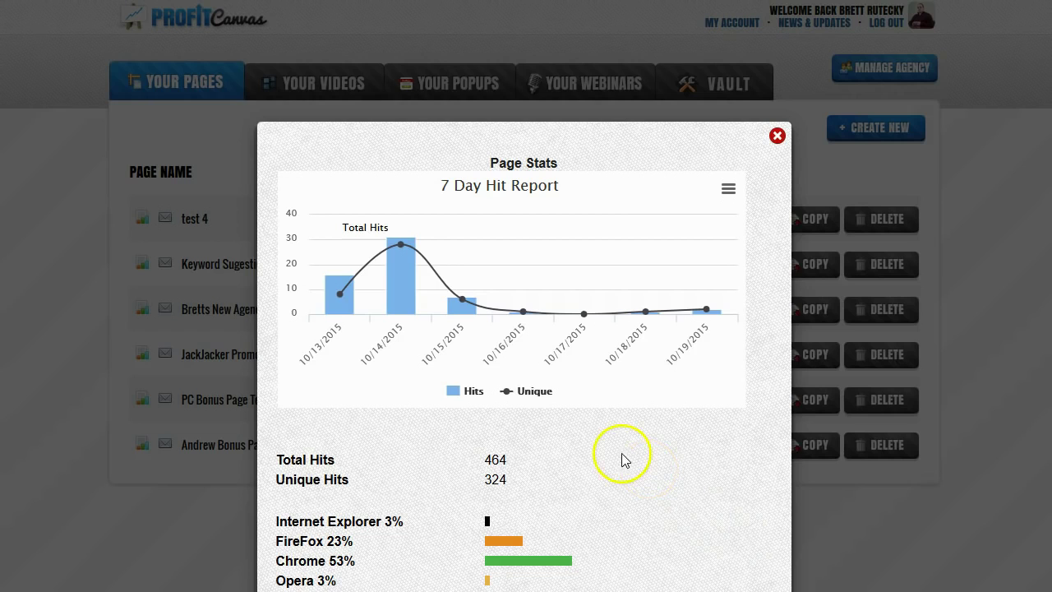
scroll(620, 456, down, 2)
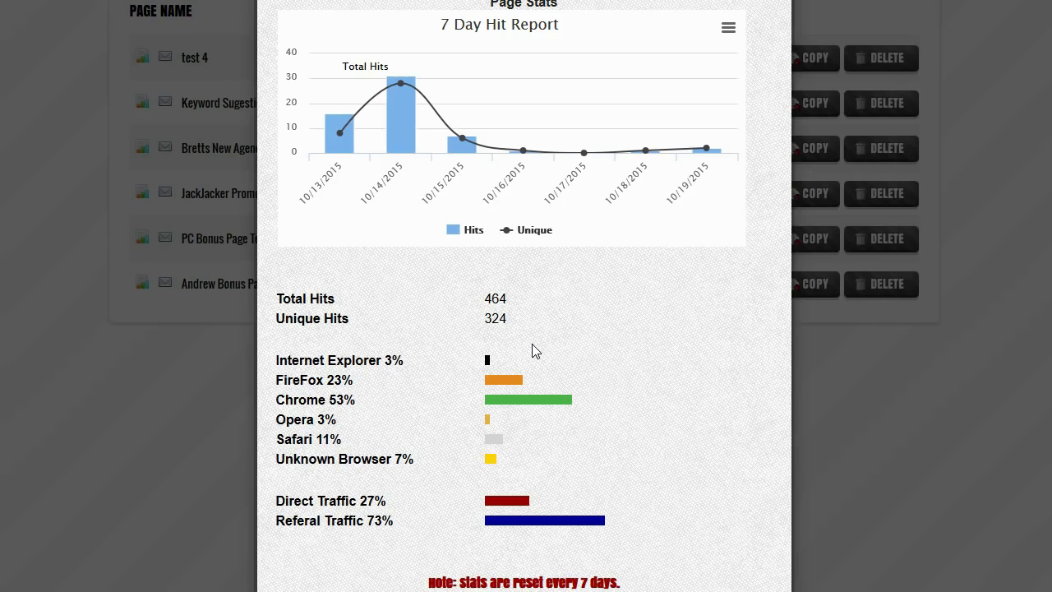
scroll(944, 150, up, 3)
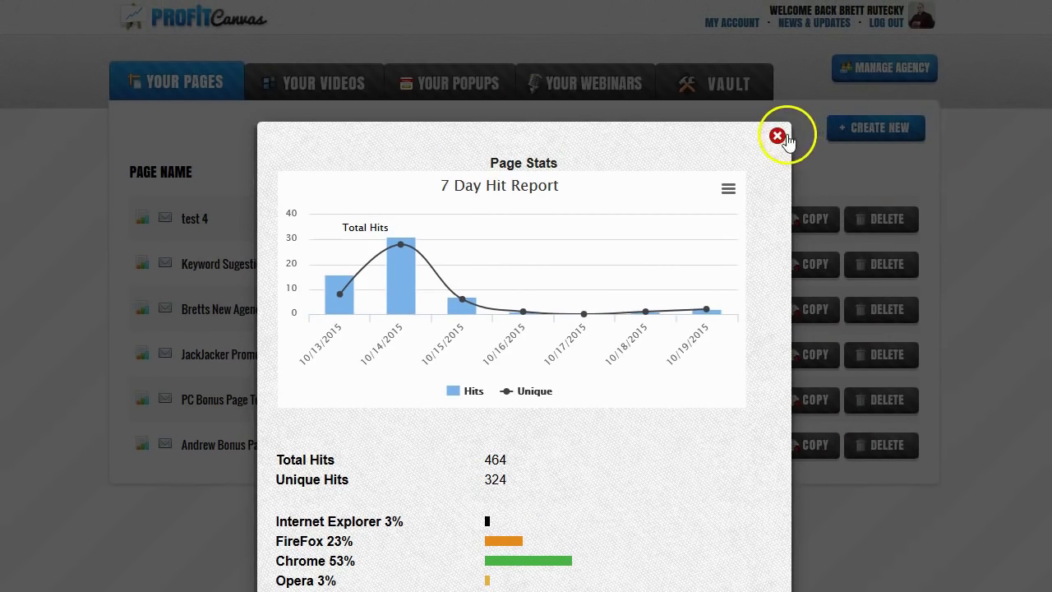
click(777, 137)
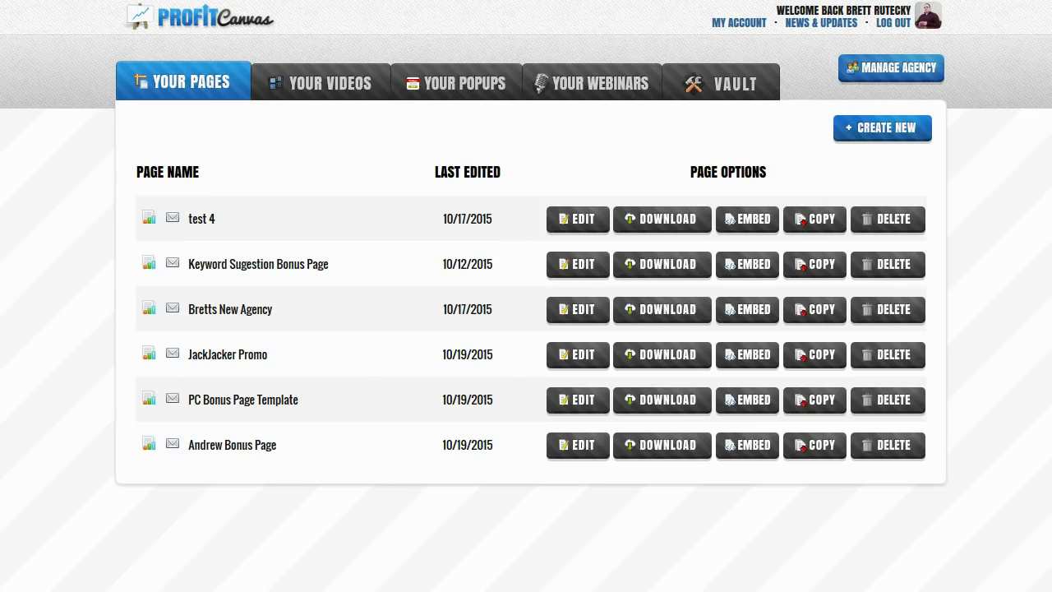
Show the JackJacker Promo page signups and highlight the 161 total signups figure.
click(173, 356)
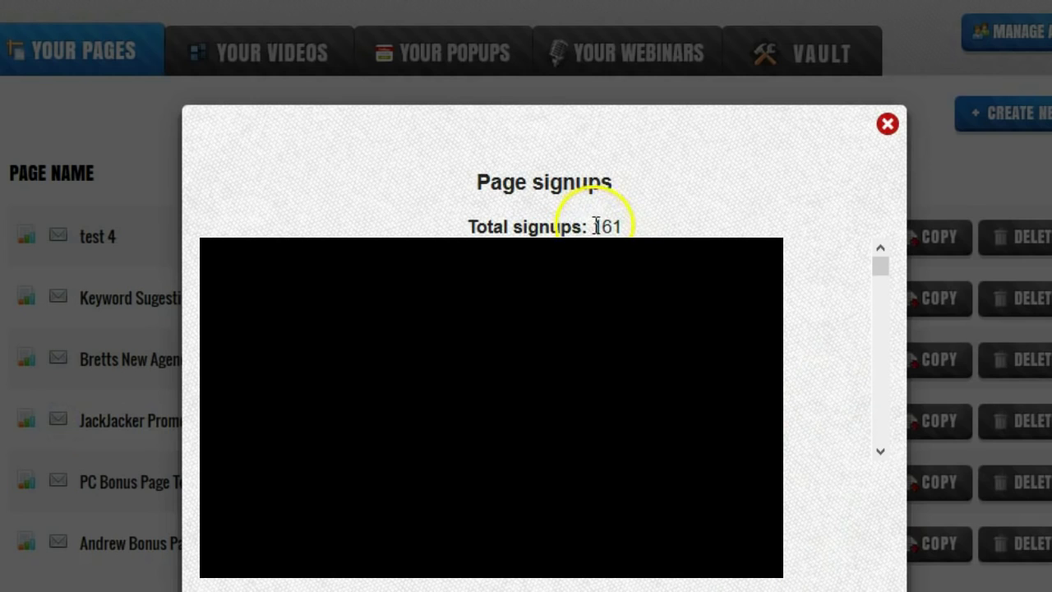
drag(645, 227, 465, 215)
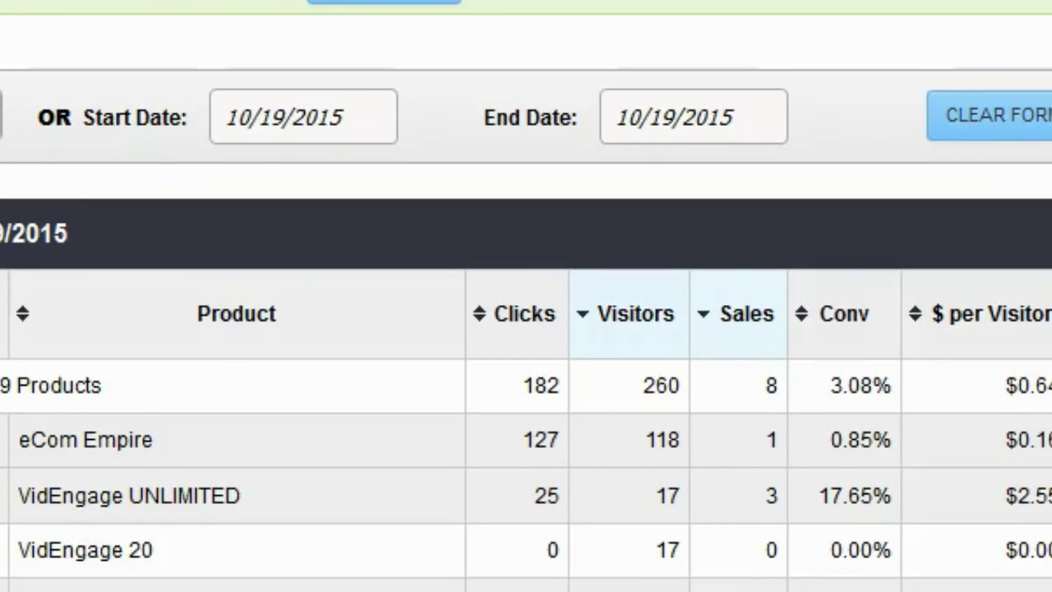
click(102, 443)
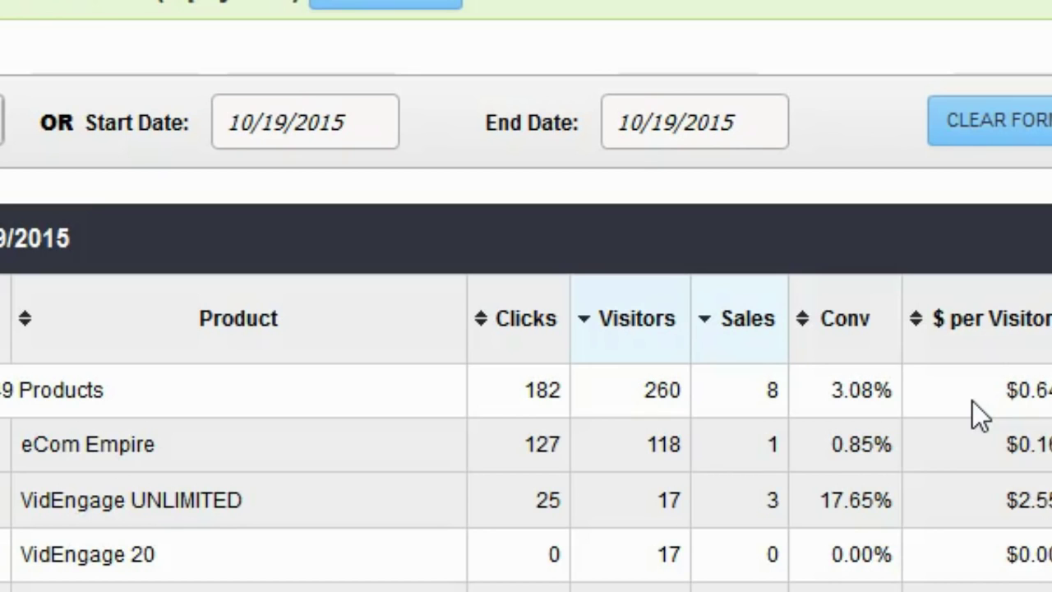
Switch from the JVZoo sales report back to the Profit Canvas Your Pages tab.
click(972, 401)
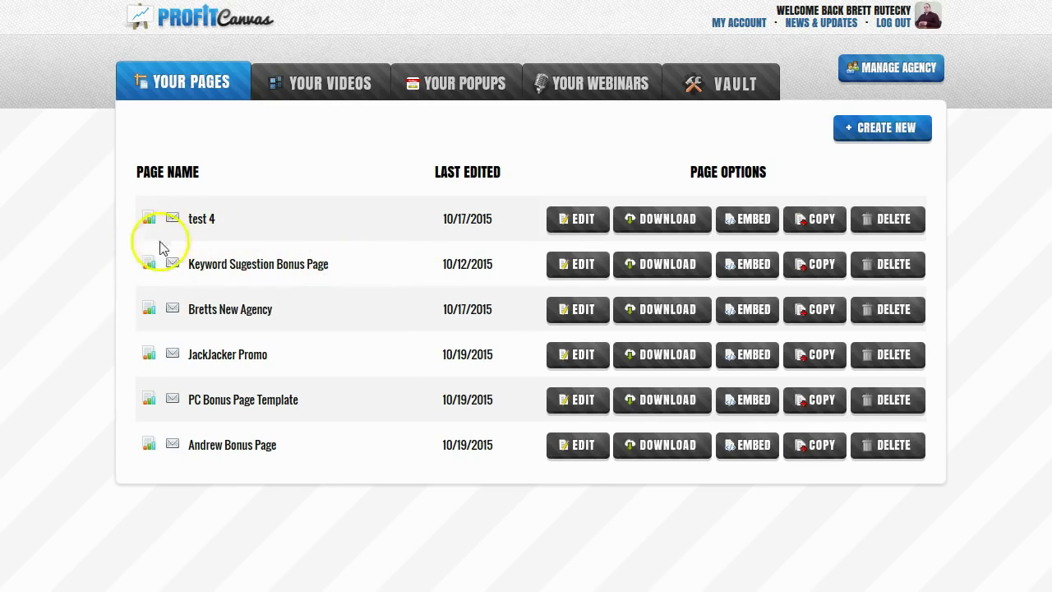
Edit the expired-offer bonus page, loading its 'WATCH THIS VIDEO BELOW TO LEARN MORE' layout.
click(567, 265)
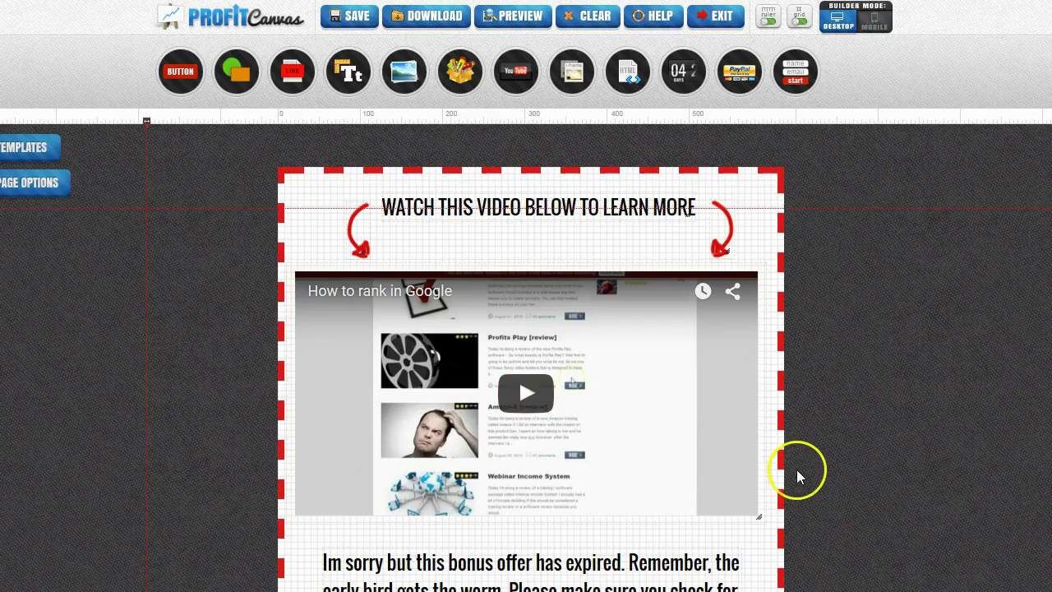
scroll(802, 468, down, 2)
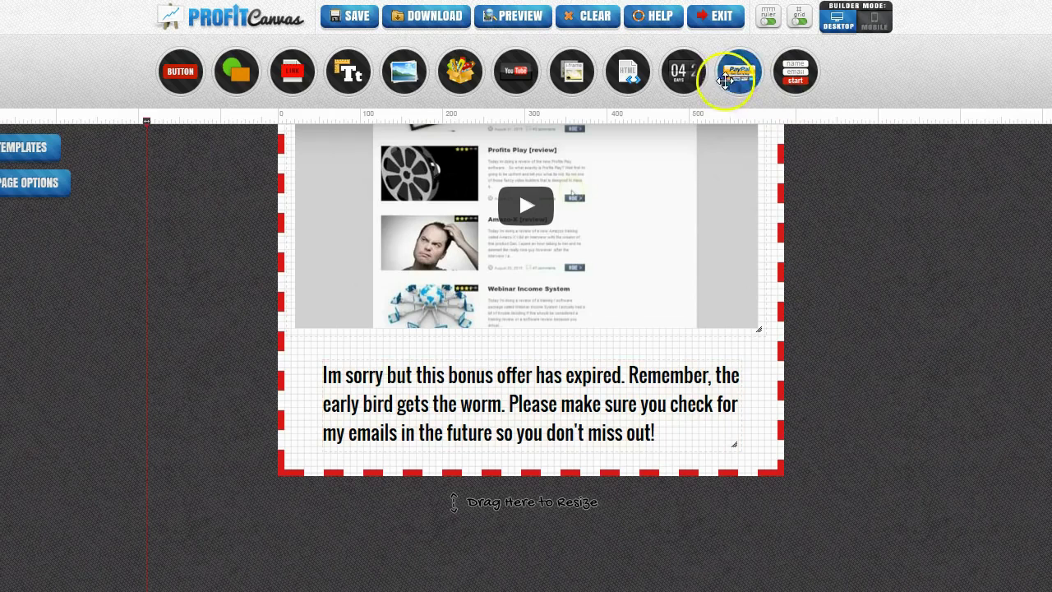
drag(681, 76, 437, 361)
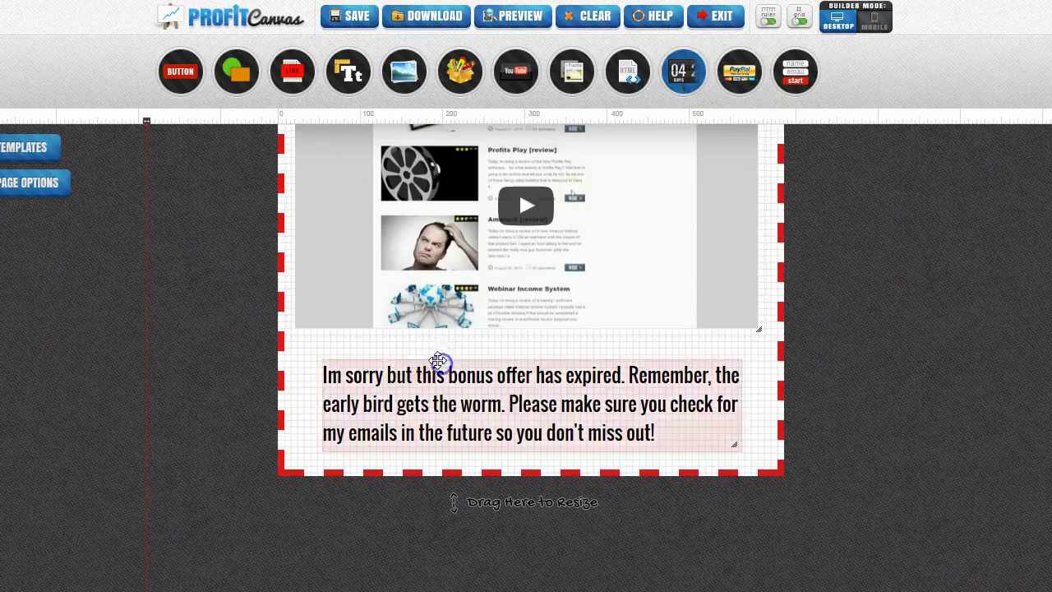
click(585, 172)
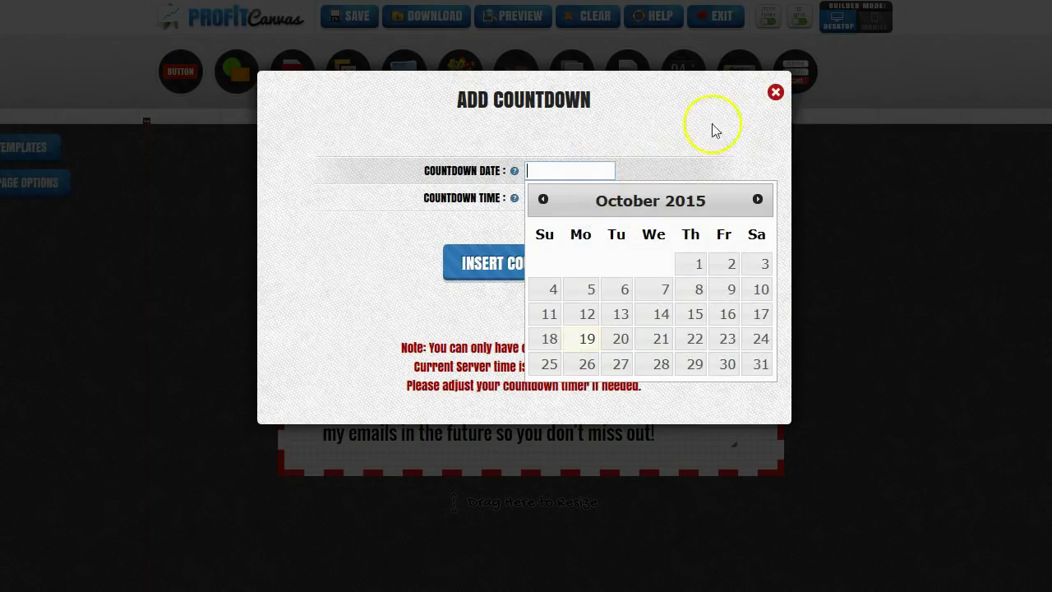
click(774, 94)
click(603, 452)
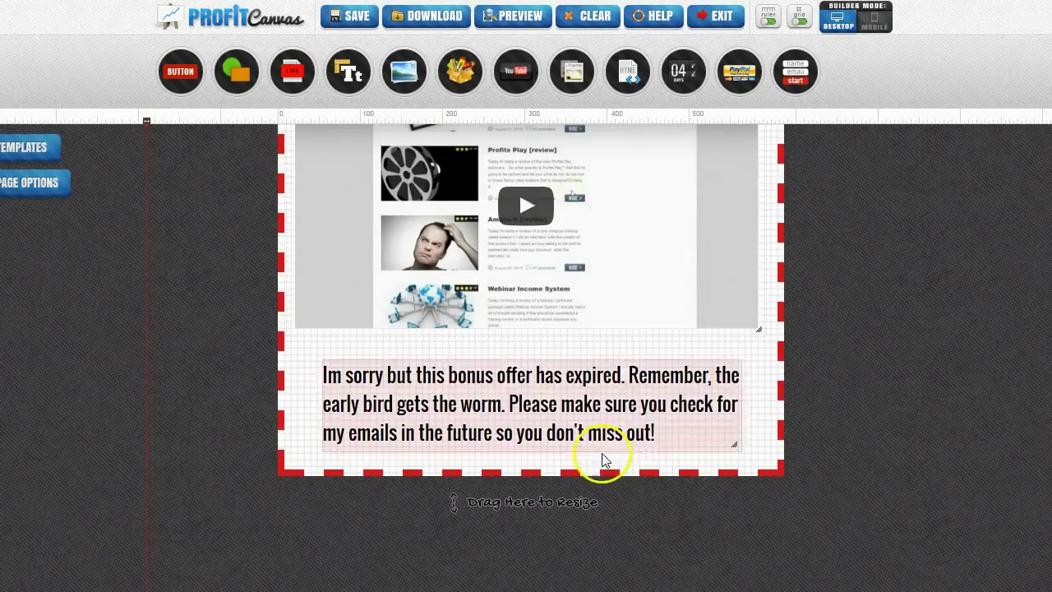
Select, deselect and reselect the expired-offer message text box on the bonus page.
click(599, 411)
click(584, 393)
click(577, 368)
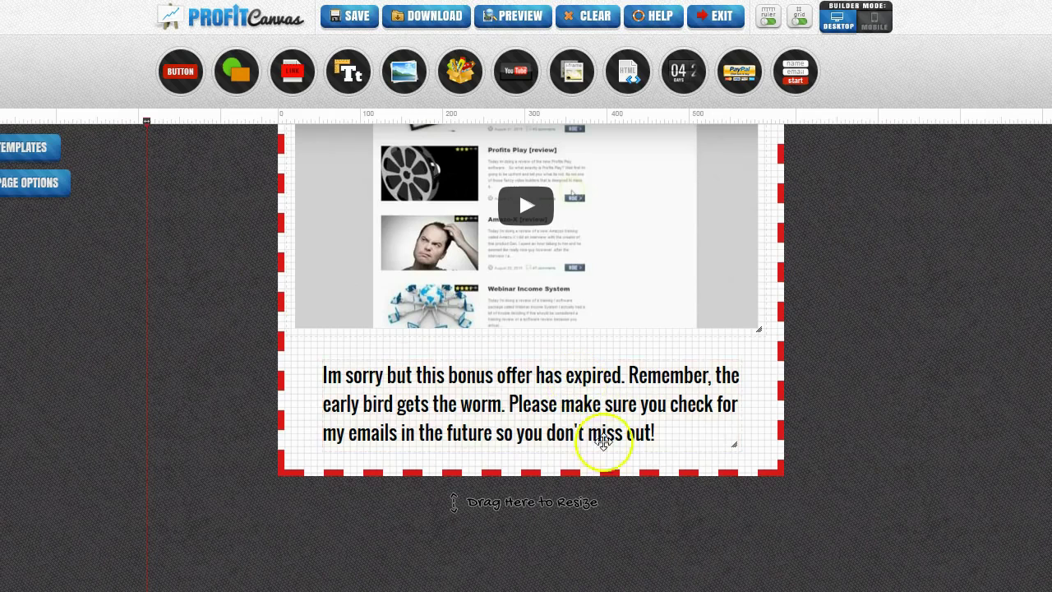
click(469, 387)
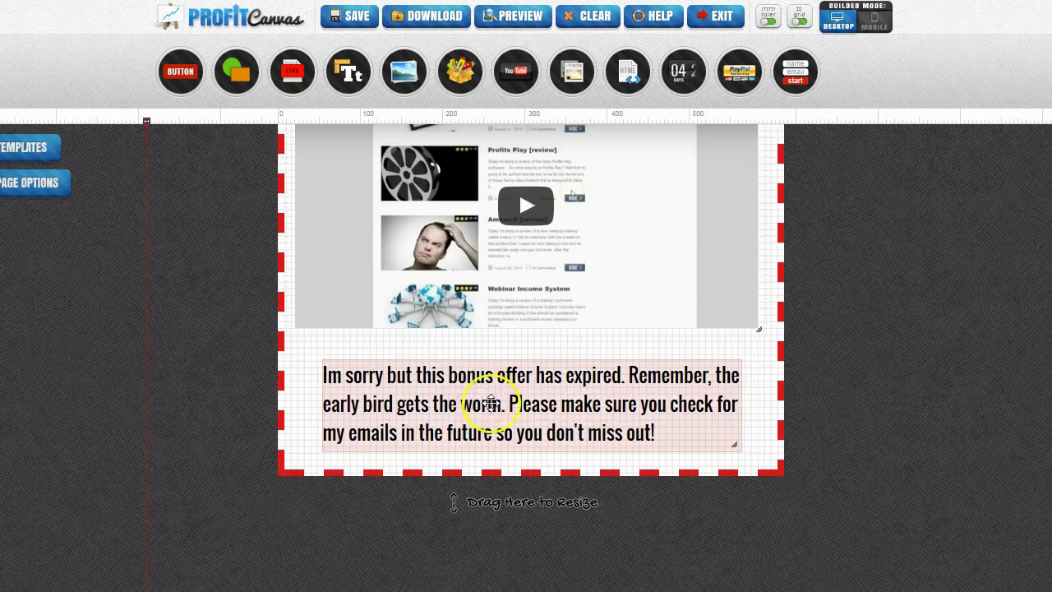